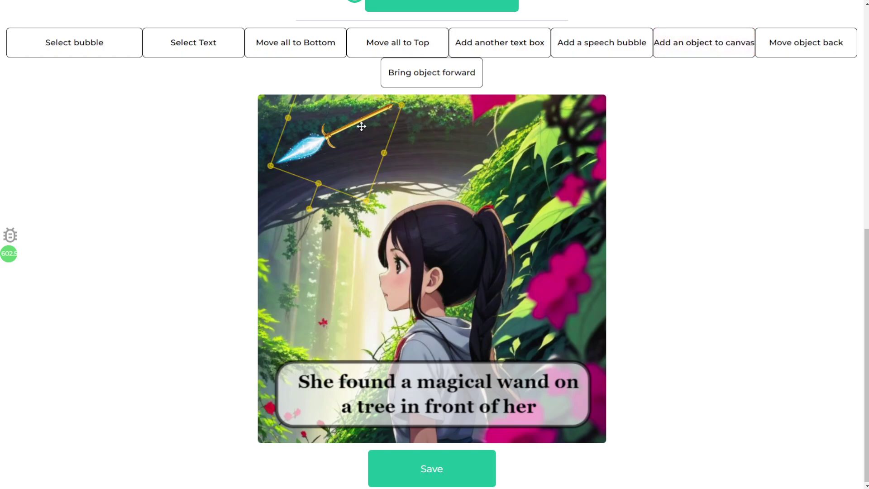
- Move the crystal wand slightly lower and further along the tree branch
{"action": "mouse_move", "coordinate": [361, 124]}
{"action": "left_mouse_down"}
{"action": "mouse_move", "coordinate": [420, 186]}
{"action": "mouse_move", "coordinate": [452, 167]}
{"action": "mouse_move", "coordinate": [362, 141]}
{"action": "left_mouse_up"}
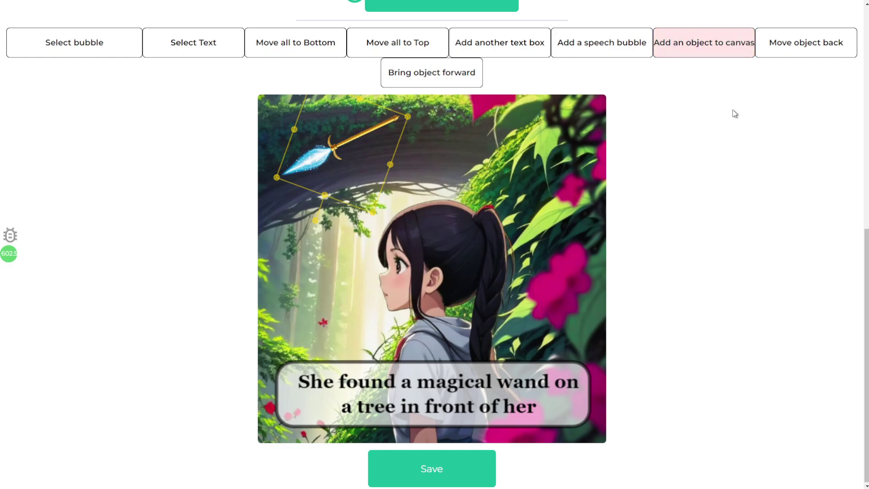
{"action": "left_click", "coordinate": [595, 47]}
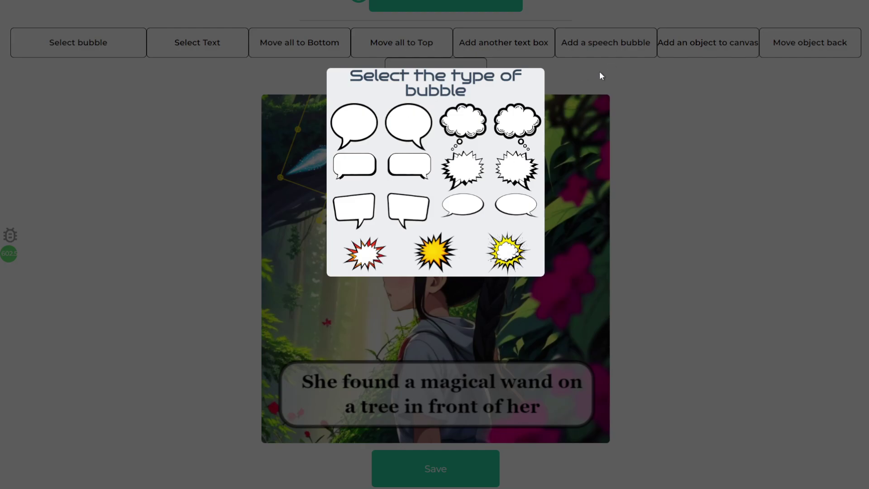
{"action": "left_click", "coordinate": [650, 80]}
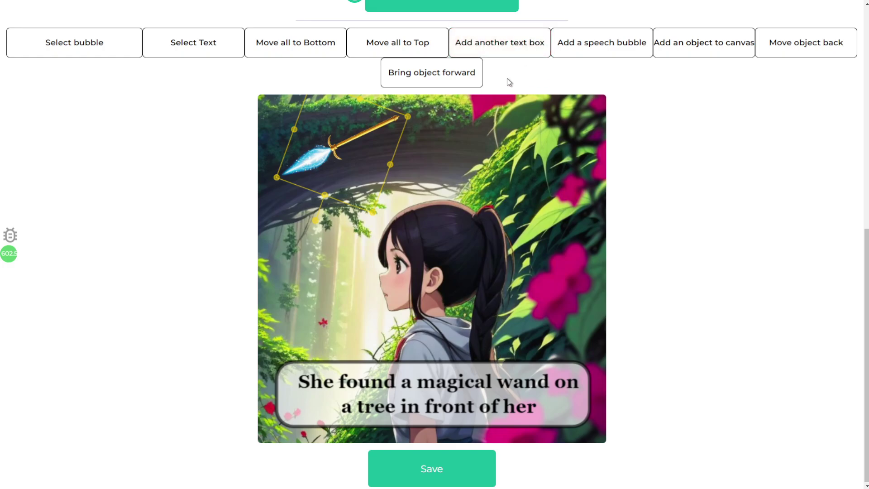
- Try another text box by placing and enlarging it beside the wand, and remove its box from the picture
{"action": "left_click", "coordinate": [500, 45]}
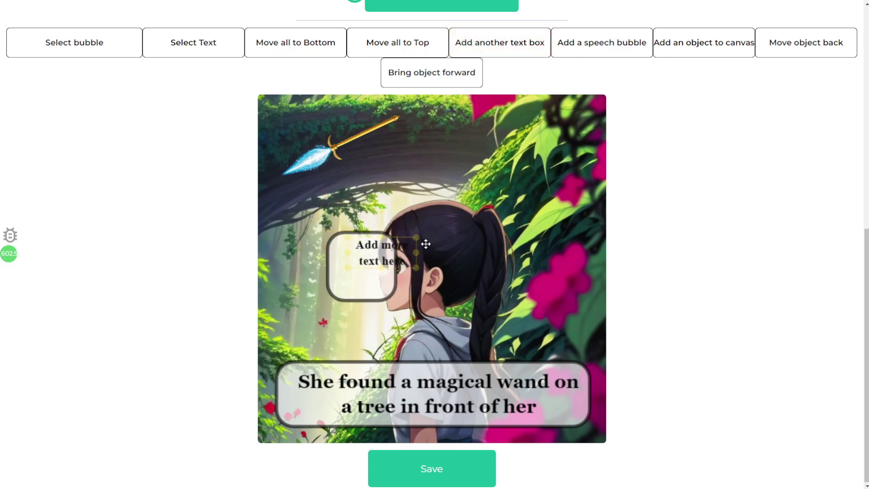
{"action": "left_click_drag", "start_coordinate": [425, 243], "coordinate": [462, 123]}
{"action": "left_click_drag", "start_coordinate": [358, 253], "coordinate": [581, 138]}
{"action": "left_click_drag", "start_coordinate": [442, 131], "coordinate": [543, 169]}
{"action": "left_click", "coordinate": [563, 140]}
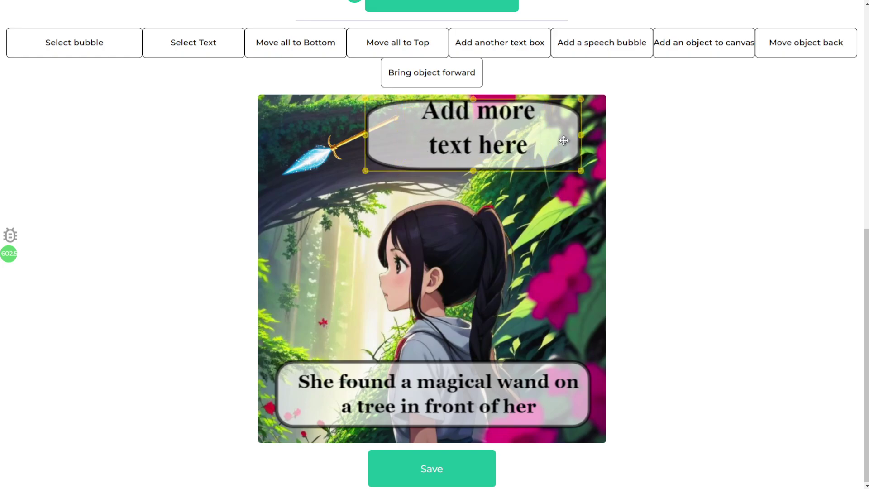
{"action": "left_click_drag", "start_coordinate": [379, 144], "coordinate": [666, 181]}
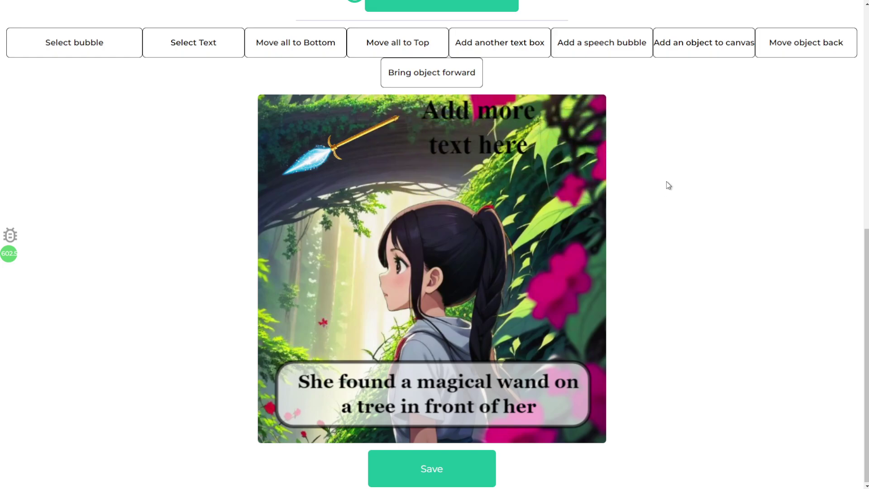
- Add a thought-cloud bubble above the girl's head and place its text inside the cloud
{"action": "left_click", "coordinate": [605, 43]}
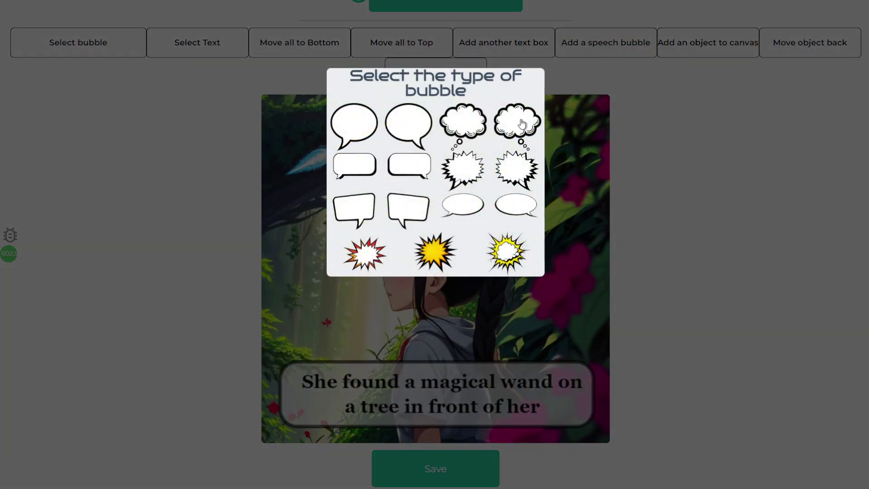
{"action": "left_click", "coordinate": [463, 131]}
{"action": "left_click_drag", "start_coordinate": [393, 302], "coordinate": [456, 236]}
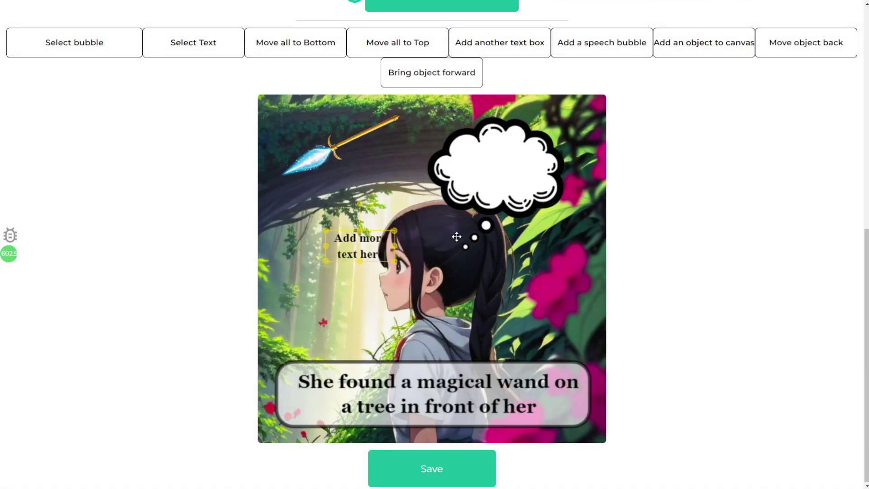
{"action": "left_click_drag", "start_coordinate": [349, 257], "coordinate": [491, 171]}
- Replace the thought bubble's text with "Wow" and, on a second line, "Whis this"
{"action": "double_click", "coordinate": [493, 172]}
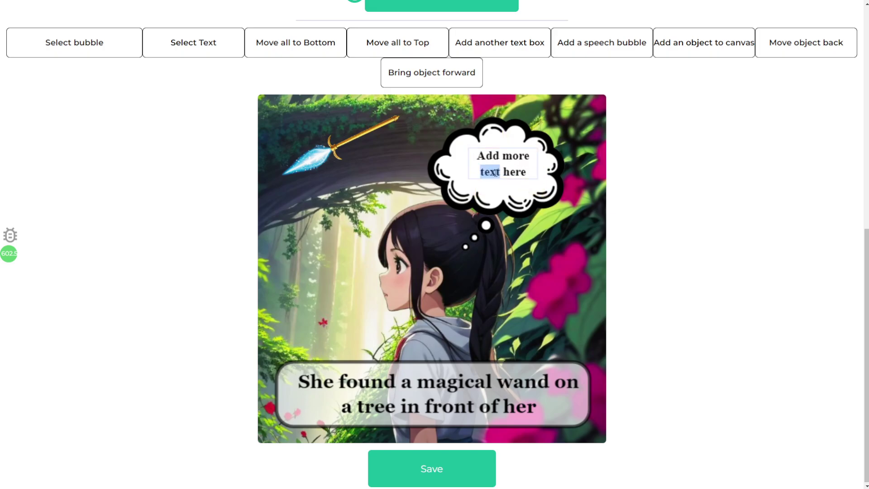
{"action": "key", "text": "ctrl+a"}
{"action": "type", "text": "Wow"}
{"action": "key", "text": "Return"}
{"action": "type", "text": "W"}
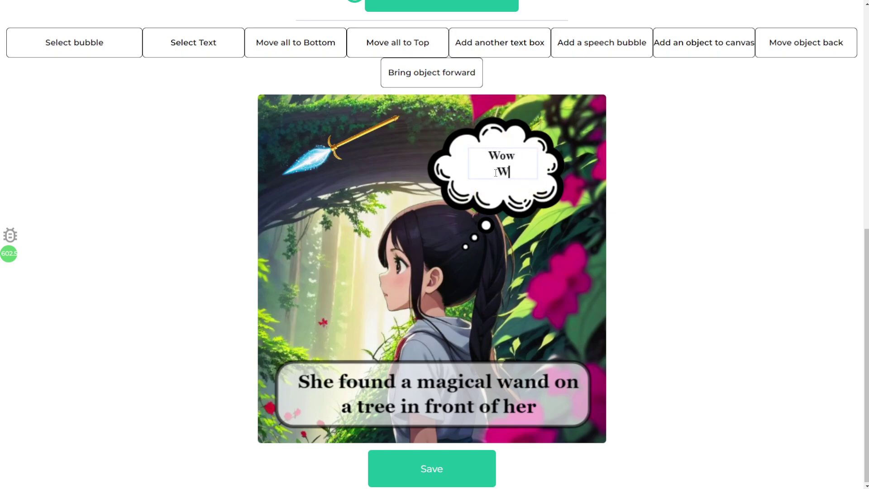
{"action": "type", "text": "his this"}
- Shift the thought bubble with its text up over the ponytail and move the crystal wand slightly higher on the branch
{"action": "mouse_move", "coordinate": [505, 167]}
{"action": "left_mouse_down"}
{"action": "mouse_move", "coordinate": [517, 149]}
{"action": "mouse_move", "coordinate": [515, 162]}
{"action": "left_mouse_up"}
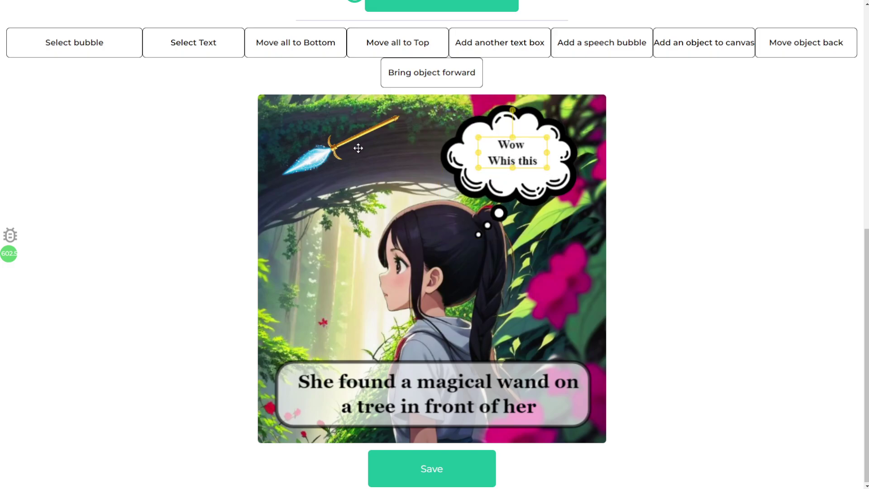
{"action": "left_click_drag", "start_coordinate": [358, 148], "coordinate": [349, 135]}
{"action": "left_click", "coordinate": [411, 226]}
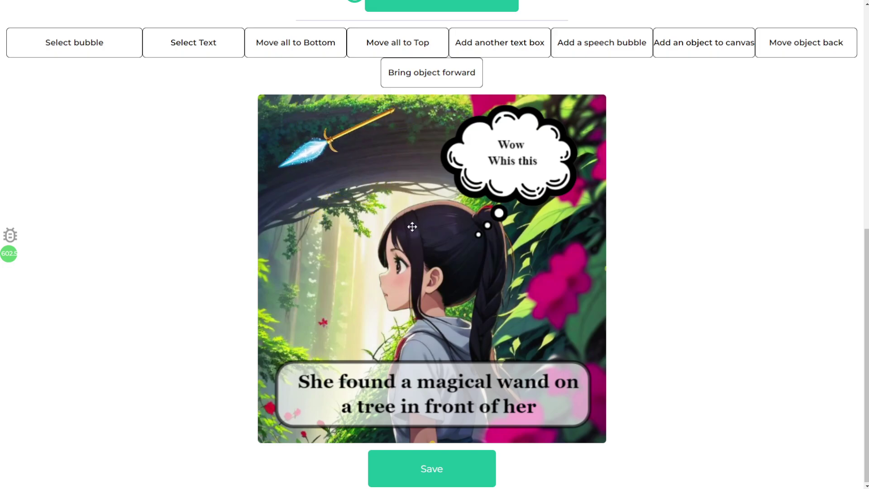
- Generate a new AI object from the prompt "Magical wand" and add it to the canvas
{"action": "left_click", "coordinate": [713, 43]}
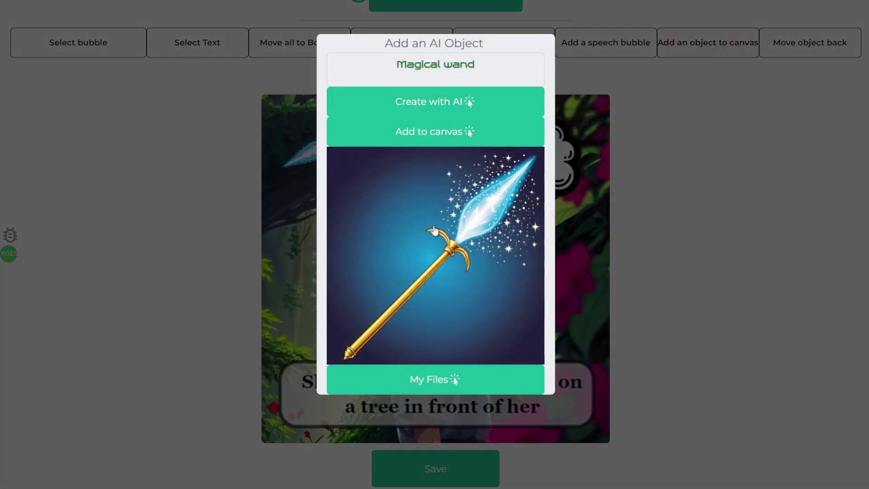
{"action": "triple_click", "coordinate": [435, 67]}
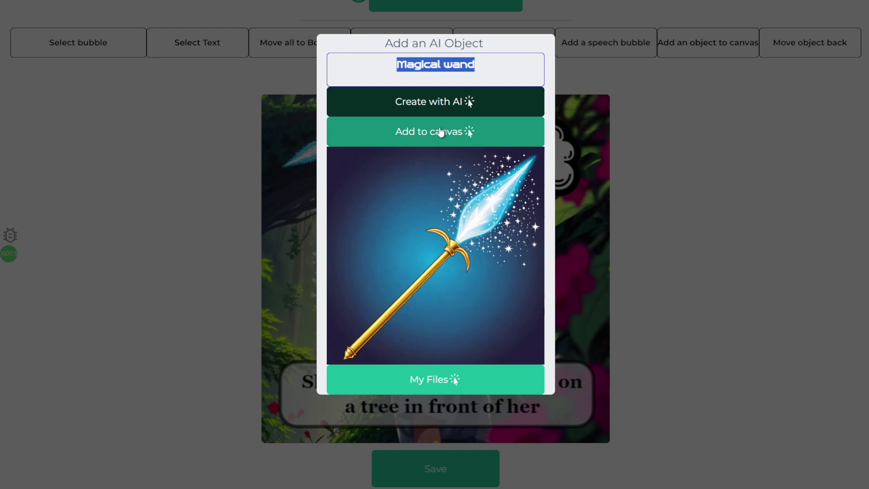
{"action": "left_click", "coordinate": [430, 100]}
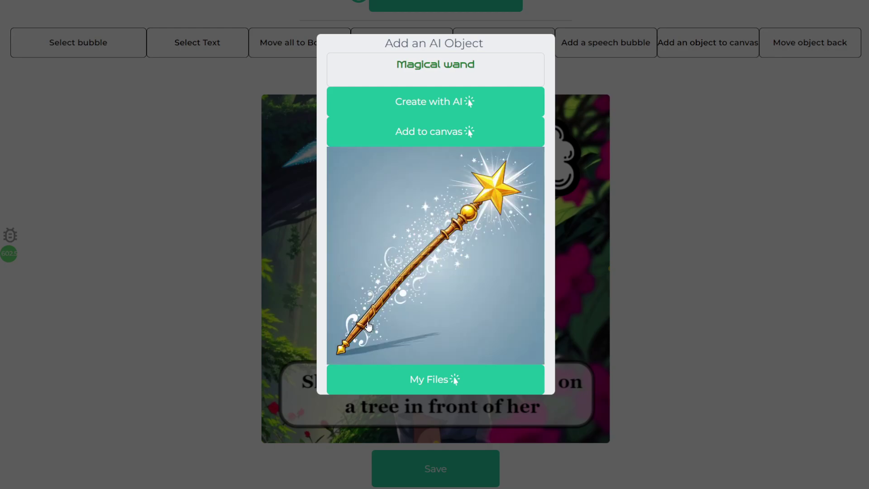
{"action": "left_click", "coordinate": [429, 144]}
{"action": "left_click", "coordinate": [434, 138]}
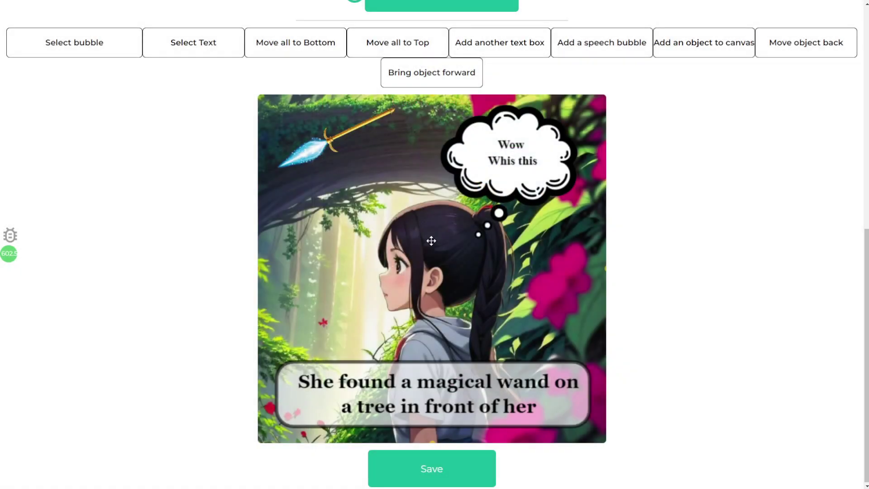
- Place the star wand on the tree branch and move the crystal wand out of the picture
{"action": "left_click_drag", "start_coordinate": [383, 207], "coordinate": [325, 279]}
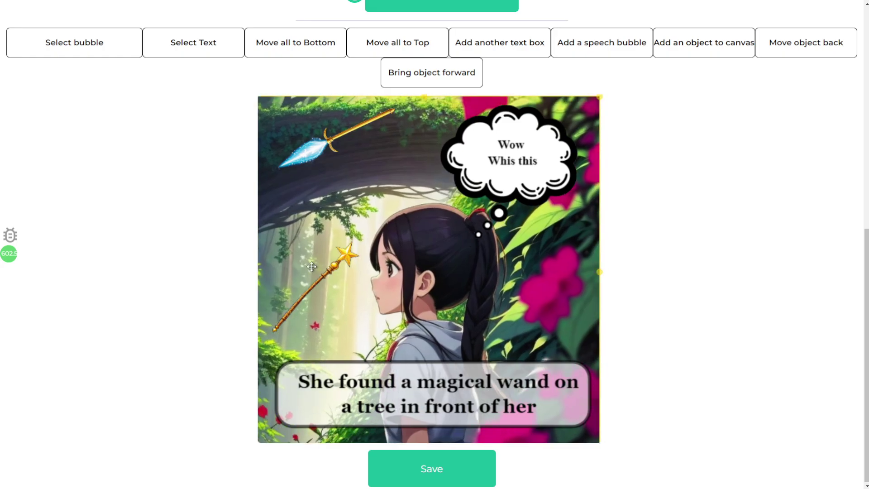
{"action": "left_click", "coordinate": [319, 284]}
{"action": "left_click_drag", "start_coordinate": [329, 272], "coordinate": [353, 152]}
{"action": "left_click_drag", "start_coordinate": [287, 158], "coordinate": [145, 220]}
{"action": "left_click_drag", "start_coordinate": [320, 185], "coordinate": [298, 167]}
- Enlarge the thought bubble's text and reposition it inside the cloud
{"action": "left_click_drag", "start_coordinate": [506, 188], "coordinate": [457, 176]}
{"action": "left_click", "coordinate": [509, 165]}
{"action": "left_click_drag", "start_coordinate": [502, 159], "coordinate": [512, 158]}
- Change "Whis" in the thought bubble to "what is" and shrink the text to fit inside the cloud
{"action": "double_click", "coordinate": [516, 166]}
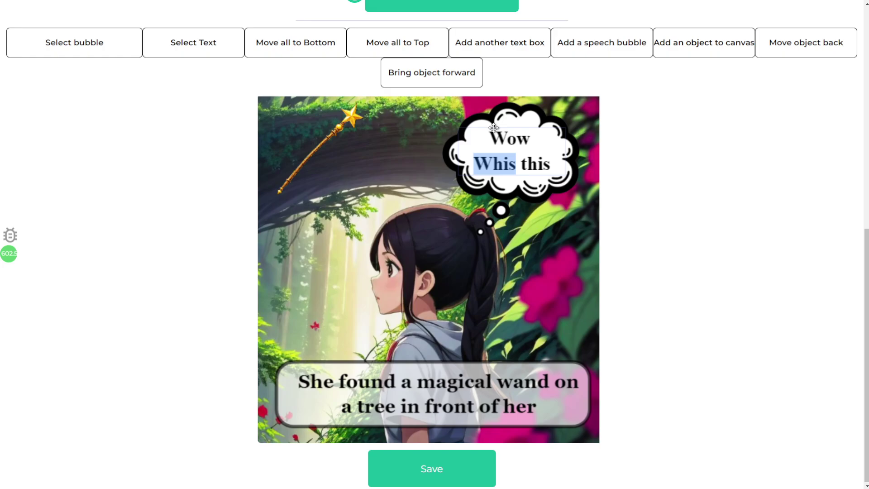
{"action": "type", "text": "what is"}
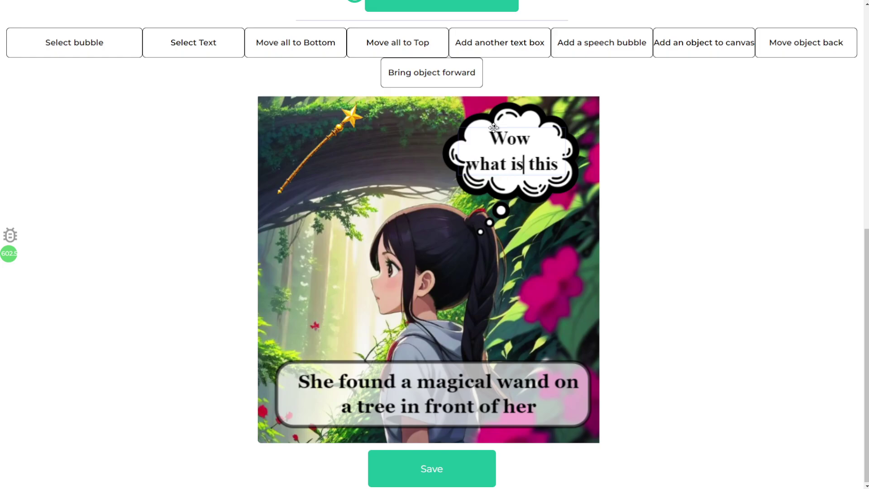
{"action": "left_click", "coordinate": [422, 119]}
{"action": "mouse_move", "coordinate": [486, 144]}
{"action": "left_mouse_down"}
{"action": "mouse_move", "coordinate": [500, 140]}
{"action": "mouse_move", "coordinate": [493, 140]}
{"action": "left_mouse_up"}
{"action": "left_click_drag", "start_coordinate": [568, 170], "coordinate": [541, 154]}
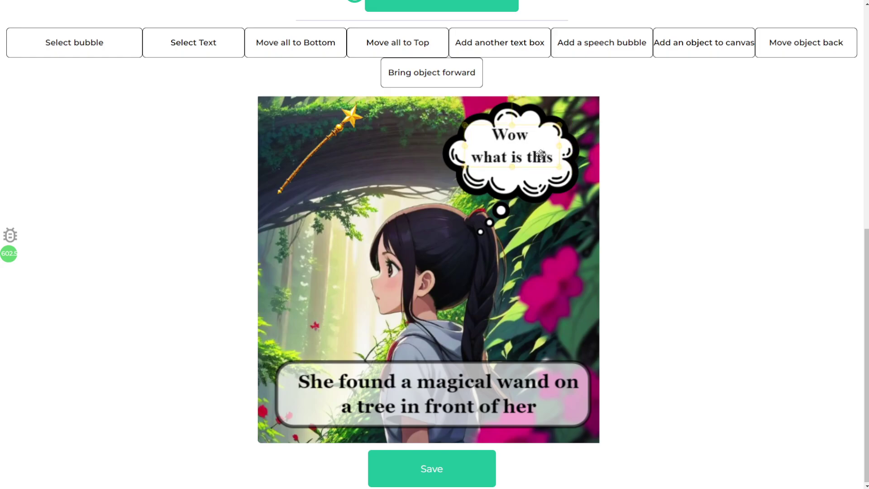
- Save the finished wand page and skip the AI processing for the next one
{"action": "left_click", "coordinate": [541, 229]}
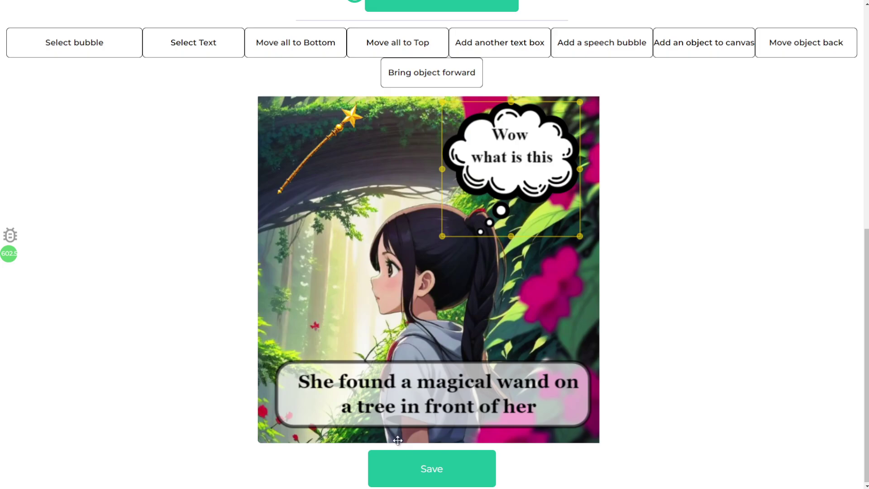
{"action": "left_click", "coordinate": [408, 466]}
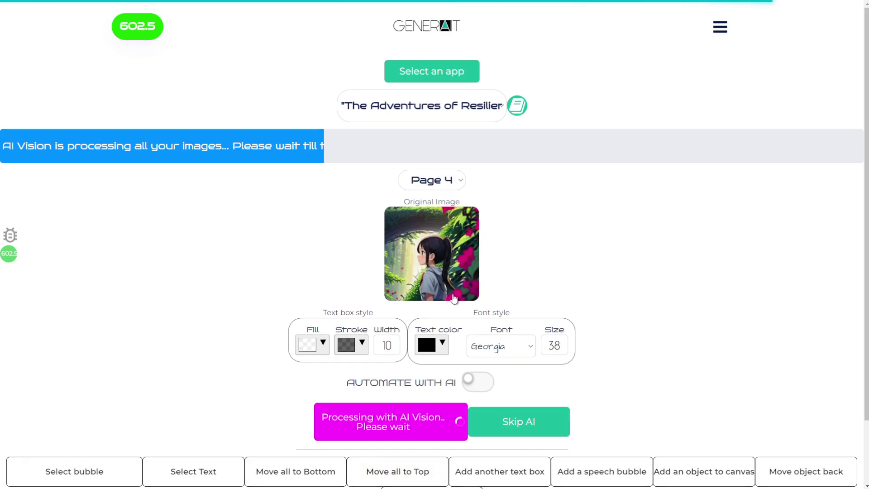
{"action": "left_click", "coordinate": [537, 420]}
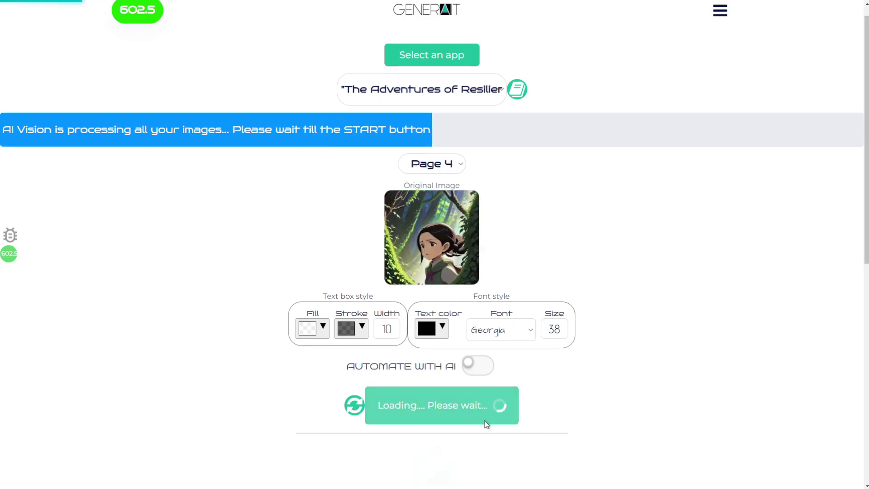
- Delete the duplicate crystal wand from the book's saved object files
{"action": "scroll", "coordinate": [701, 286], "scroll_direction": "down", "scroll_amount": 2}
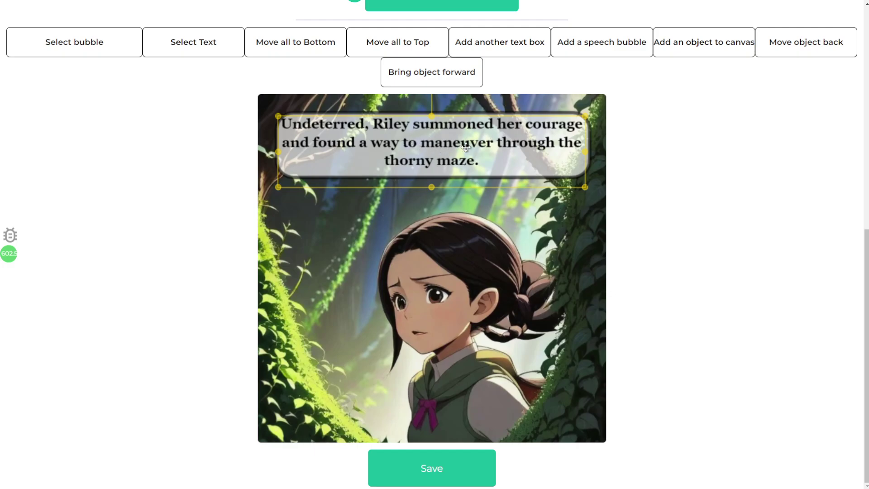
{"action": "left_click", "coordinate": [443, 313]}
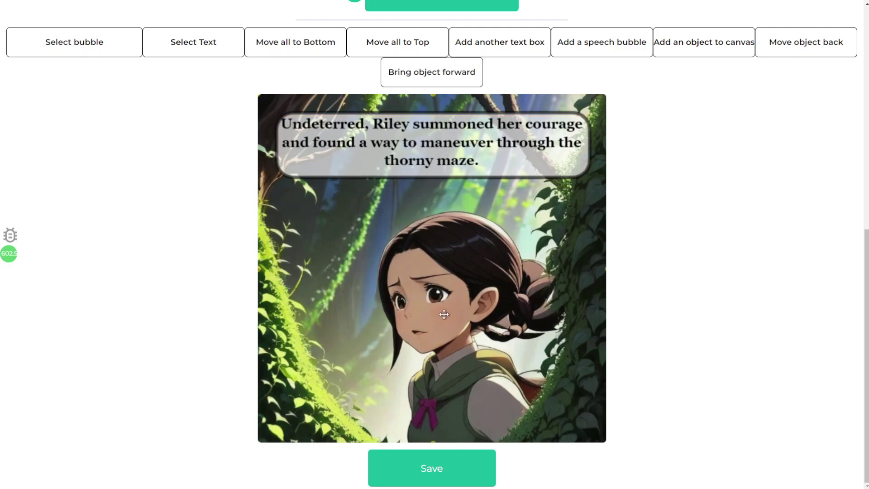
{"action": "left_click", "coordinate": [709, 49]}
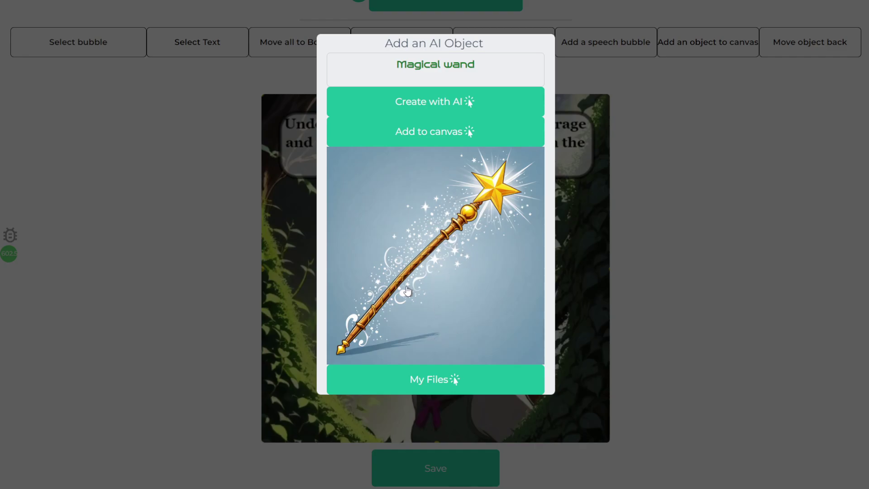
{"action": "left_click", "coordinate": [414, 382]}
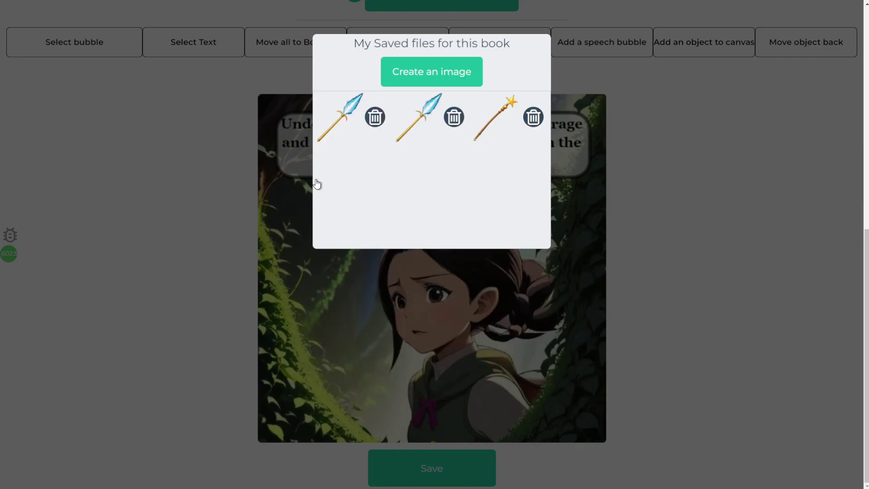
{"action": "left_click", "coordinate": [374, 117]}
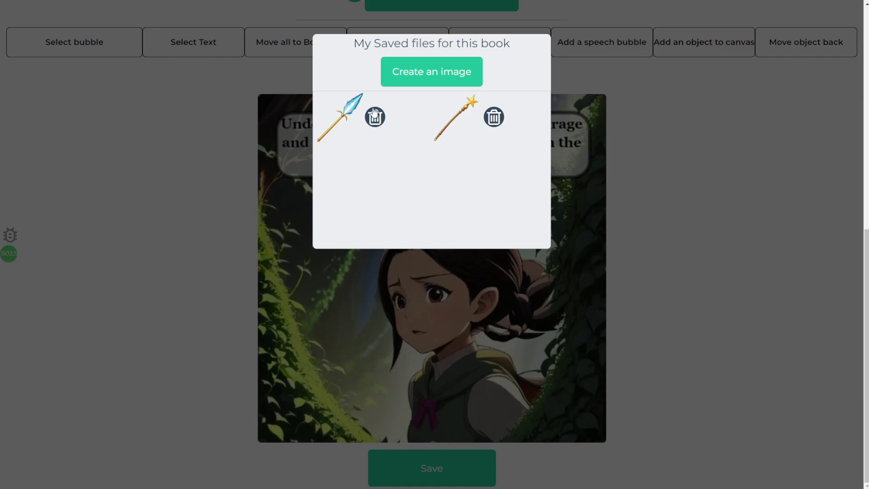
- Add the saved star wand to the canvas and place it, rotated nearly horizontal, among the leaves in the picture's lower left
{"action": "left_click", "coordinate": [454, 119]}
{"action": "left_click_drag", "start_coordinate": [390, 187], "coordinate": [357, 358]}
{"action": "left_click_drag", "start_coordinate": [346, 289], "coordinate": [250, 427]}
{"action": "left_click_drag", "start_coordinate": [339, 369], "coordinate": [319, 375]}
- Add a rounded rectangular speech bubble above the girl's head and delete its placeholder text
{"action": "left_click", "coordinate": [602, 54]}
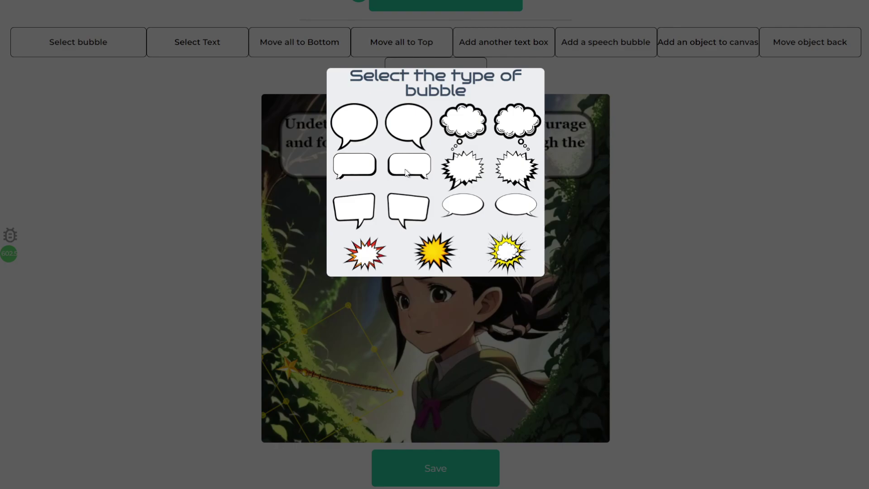
{"action": "left_click", "coordinate": [365, 171]}
{"action": "left_click_drag", "start_coordinate": [403, 247], "coordinate": [464, 168]}
{"action": "left_click", "coordinate": [361, 251]}
{"action": "key", "text": "Delete"}
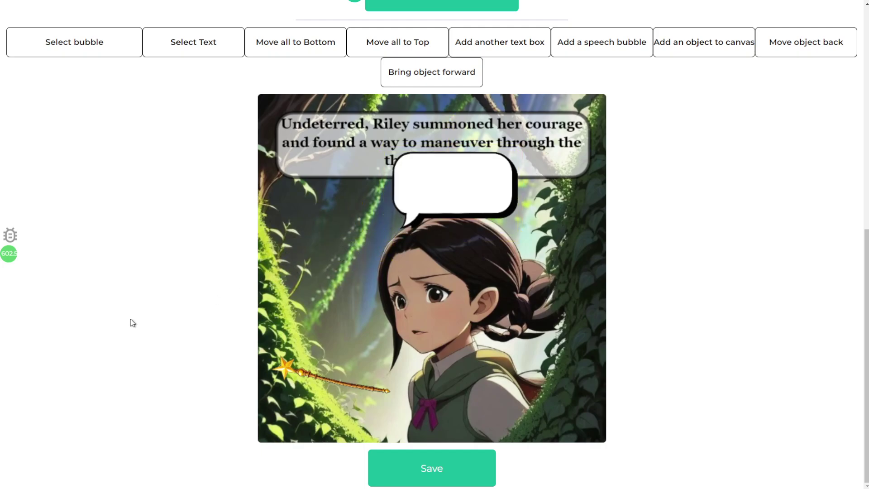
- Move the caption text down over the speech bubble and bring it in front of the bubble
{"action": "left_click_drag", "start_coordinate": [341, 140], "coordinate": [355, 193]}
{"action": "left_click", "coordinate": [443, 189]}
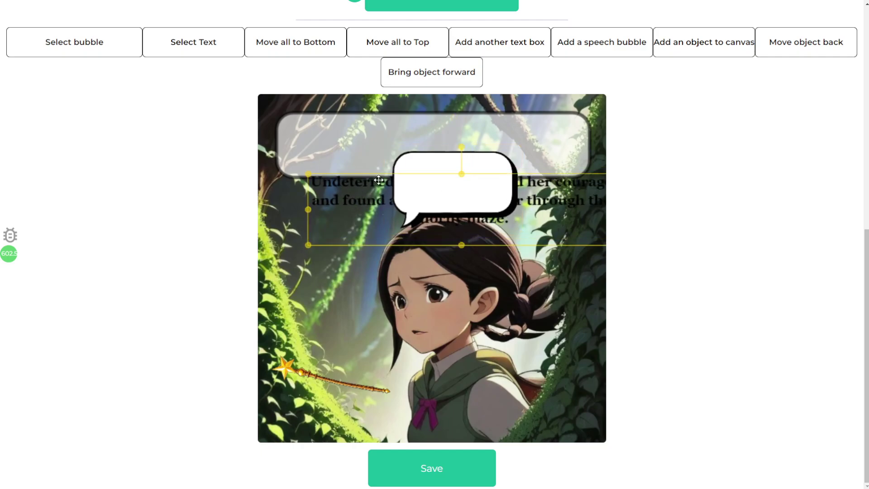
{"action": "left_click", "coordinate": [456, 82]}
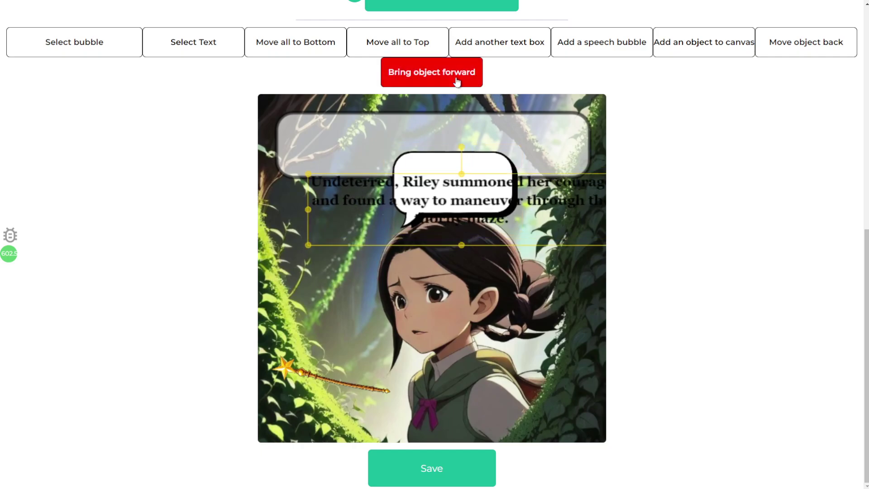
- Stretch the speech bubble wider on both sides and position it behind the caption text
{"action": "left_click", "coordinate": [423, 159]}
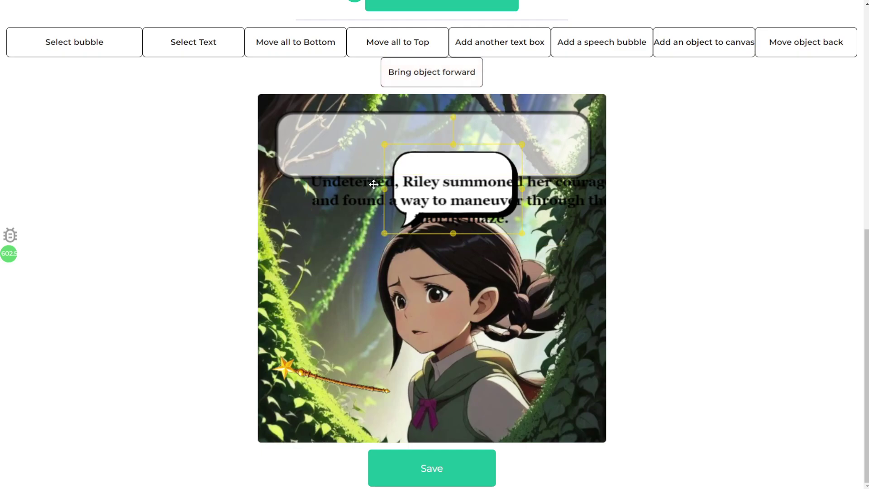
{"action": "left_click_drag", "start_coordinate": [374, 188], "coordinate": [311, 194]}
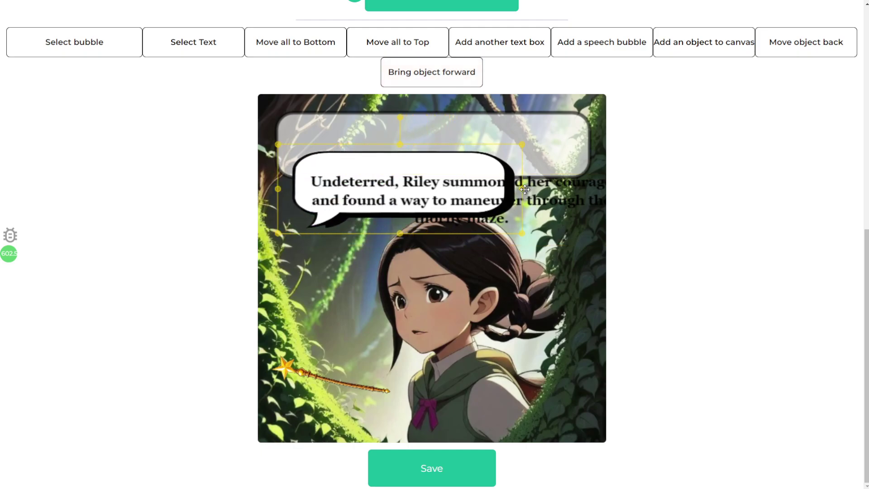
{"action": "left_click_drag", "start_coordinate": [469, 169], "coordinate": [466, 144]}
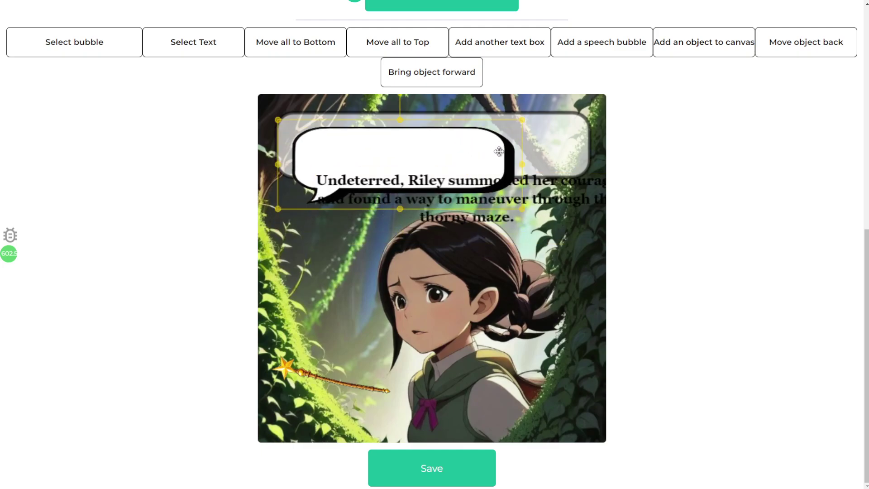
{"action": "left_click_drag", "start_coordinate": [523, 164], "coordinate": [577, 164]}
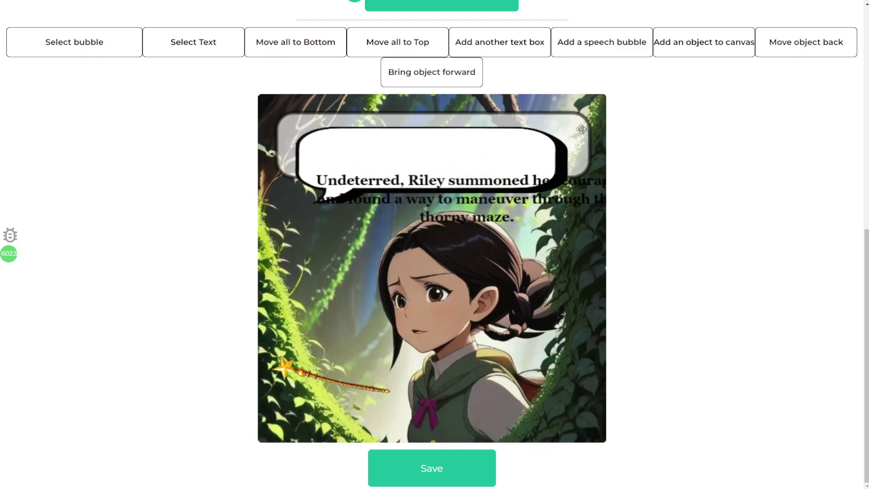
{"action": "left_click_drag", "start_coordinate": [568, 129], "coordinate": [560, 168]}
- Rearrange the picture's top so the wide speech bubble replaces the translucent caption box, with the caption text placed over the bubble
{"action": "left_click_drag", "start_coordinate": [538, 128], "coordinate": [501, 126]}
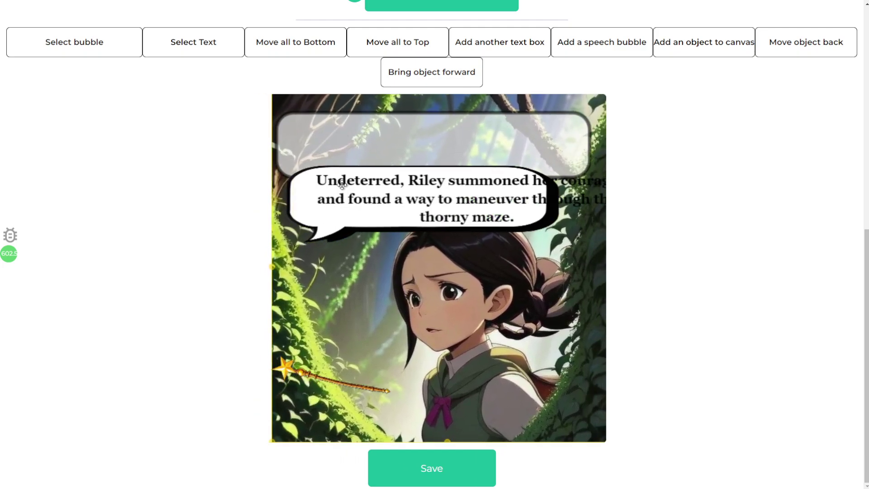
{"action": "left_click_drag", "start_coordinate": [342, 183], "coordinate": [353, 202]}
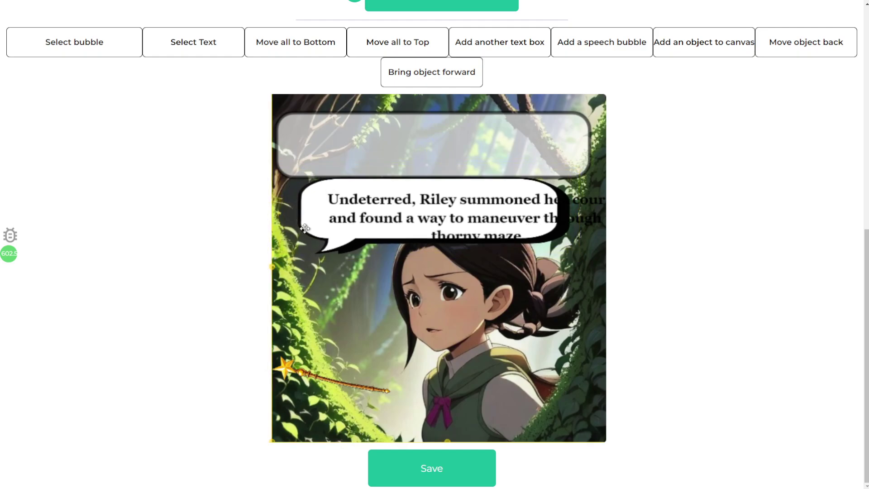
{"action": "left_click_drag", "start_coordinate": [305, 228], "coordinate": [332, 249]}
{"action": "left_click_drag", "start_coordinate": [329, 147], "coordinate": [345, 228]}
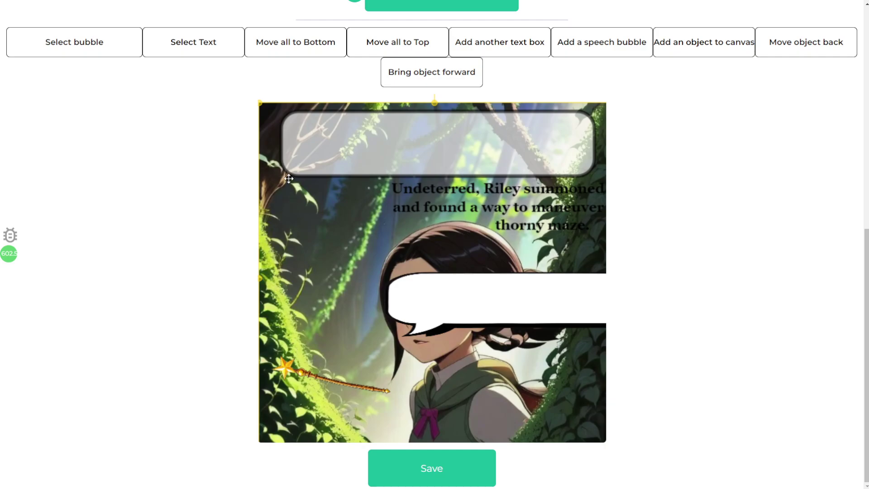
{"action": "left_click", "coordinate": [86, 54]}
{"action": "left_click_drag", "start_coordinate": [314, 150], "coordinate": [658, 146]}
{"action": "left_click_drag", "start_coordinate": [435, 285], "coordinate": [376, 141]}
{"action": "left_click_drag", "start_coordinate": [435, 183], "coordinate": [407, 161]}
{"action": "left_click", "coordinate": [468, 216]}
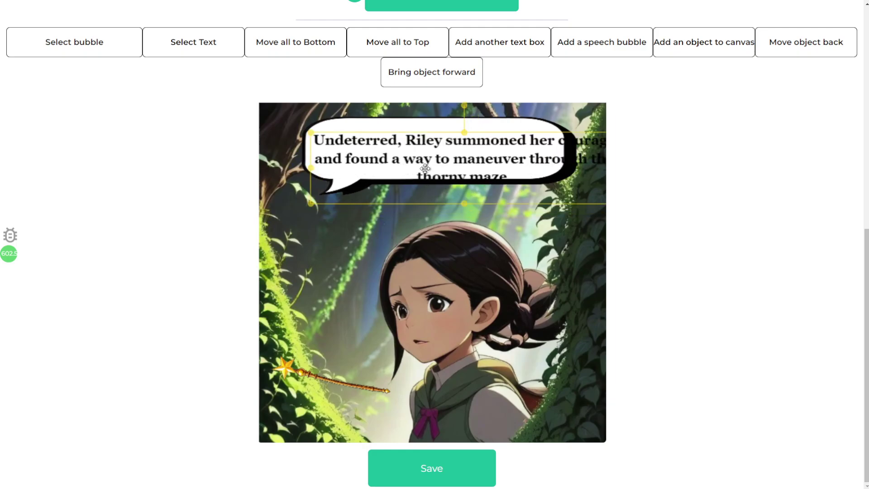
- Scale the caption text to fit the speech bubble's width and position it inside the white area
{"action": "left_click_drag", "start_coordinate": [311, 131], "coordinate": [382, 147]}
{"action": "left_click_drag", "start_coordinate": [429, 163], "coordinate": [359, 147]}
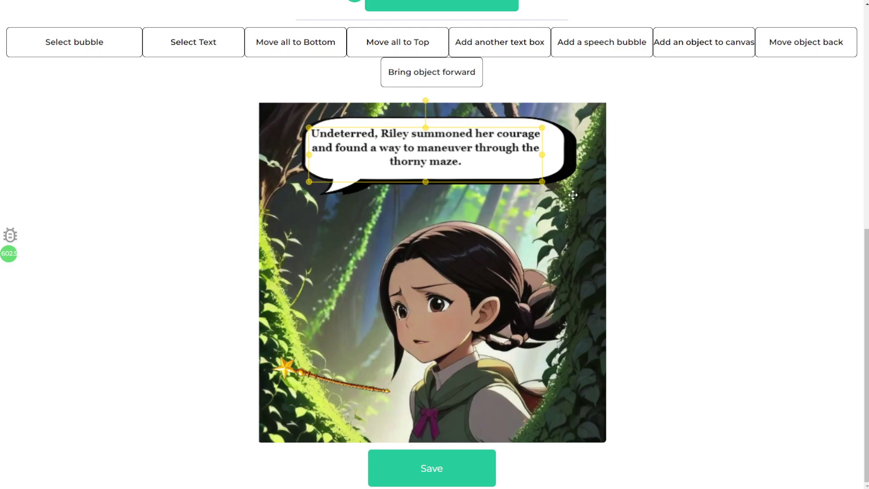
{"action": "left_click_drag", "start_coordinate": [540, 181], "coordinate": [562, 187]}
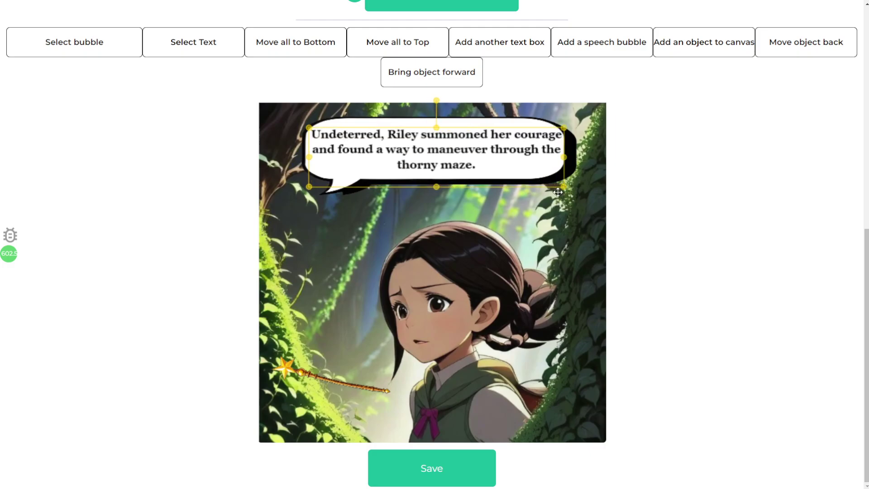
{"action": "left_click", "coordinate": [525, 220]}
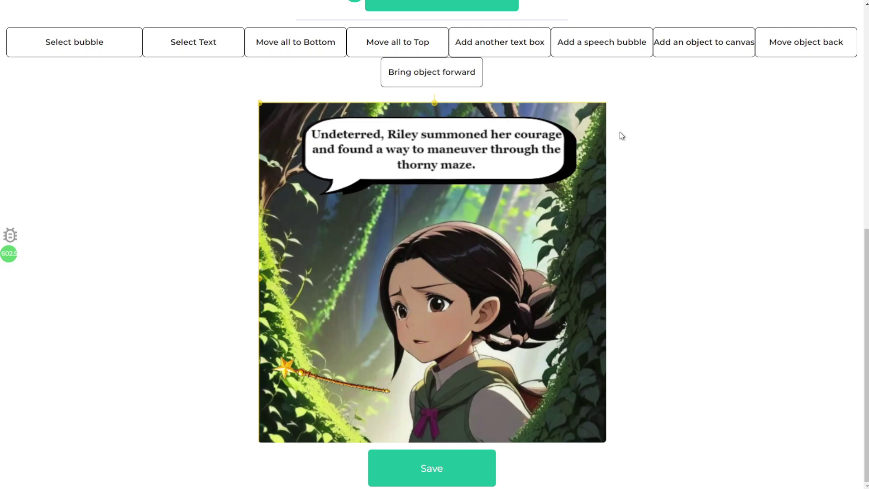
- Add a yellow burst bubble with a white cloud centre left of the girl's head and replace its text with "BOOM"
{"action": "left_click", "coordinate": [598, 49]}
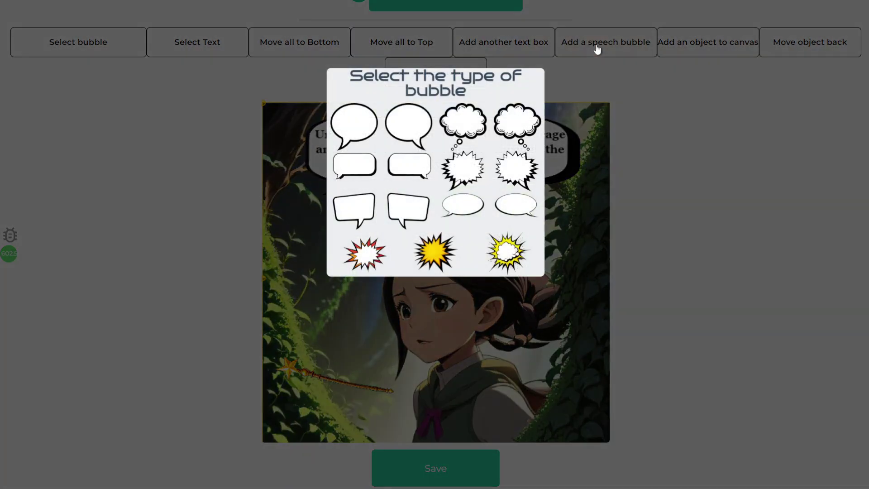
{"action": "left_click", "coordinate": [502, 252]}
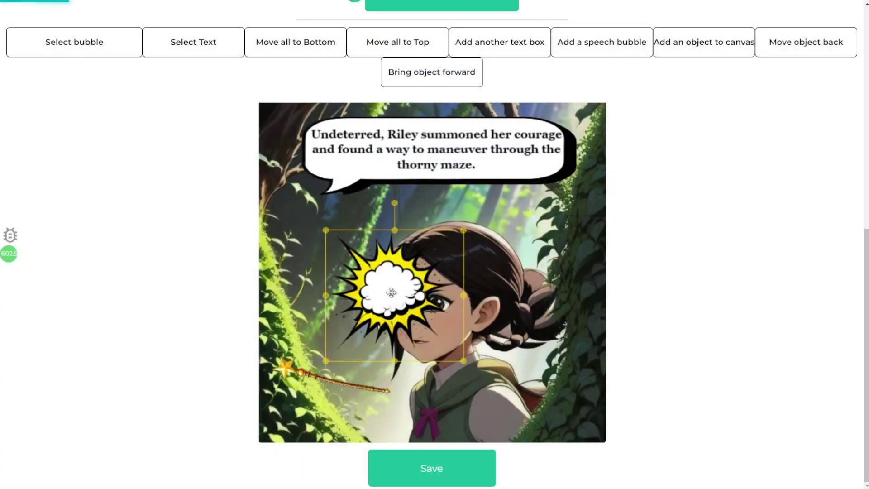
{"action": "left_click_drag", "start_coordinate": [391, 290], "coordinate": [325, 238]}
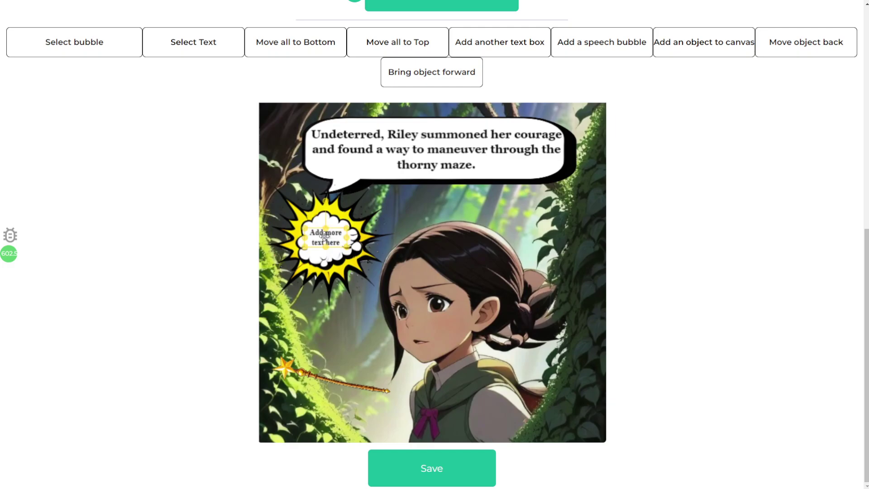
{"action": "double_click", "coordinate": [326, 237]}
{"action": "key", "text": "ctrl+a"}
{"action": "type", "text": "BOOM"}
{"action": "left_click_drag", "start_coordinate": [328, 233], "coordinate": [368, 247]}
{"action": "left_click", "coordinate": [398, 215]}
{"action": "left_click", "coordinate": [610, 47]}
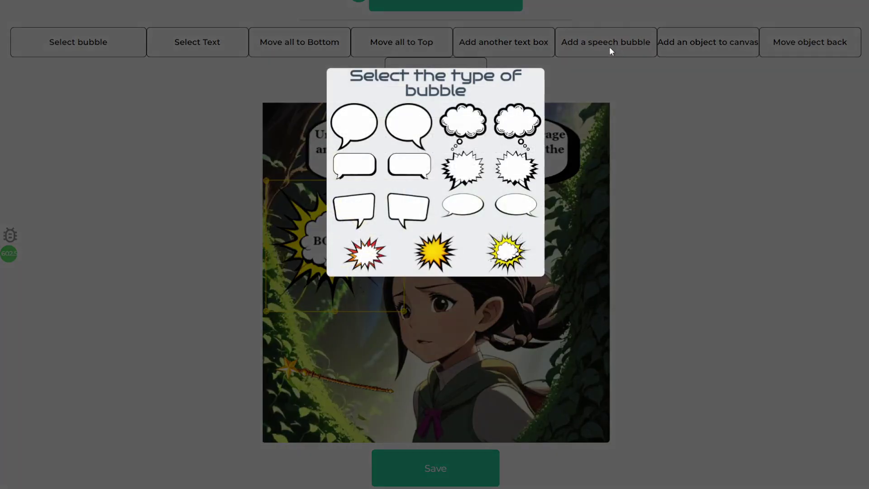
{"action": "left_click", "coordinate": [519, 132]}
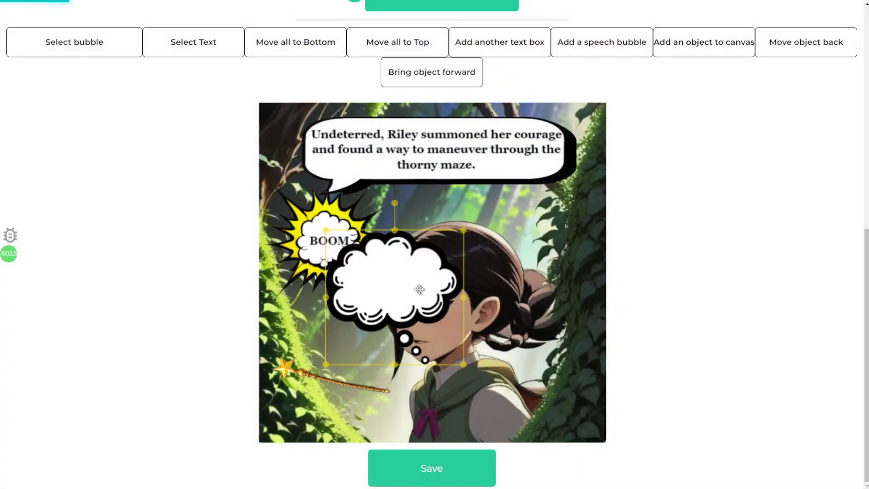
{"action": "left_click_drag", "start_coordinate": [421, 287], "coordinate": [524, 232]}
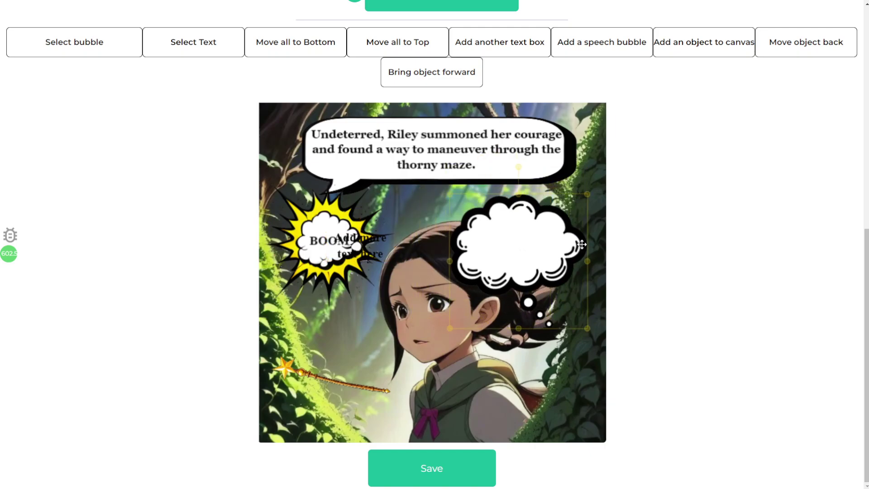
{"action": "key", "text": "Delete"}
- Add a cloud thought bubble with its tail towards the lower left, shrink it and place it above the girl's hair bun
{"action": "left_click", "coordinate": [617, 50]}
{"action": "left_click", "coordinate": [518, 121]}
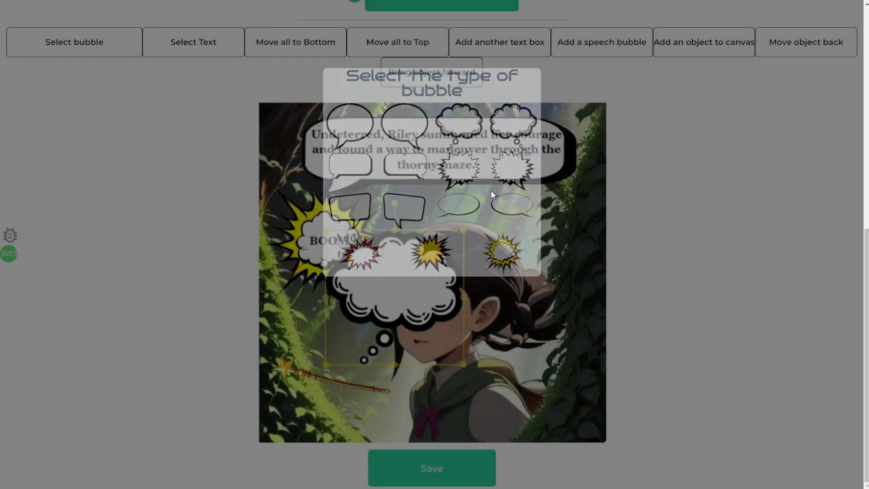
{"action": "left_click_drag", "start_coordinate": [372, 363], "coordinate": [521, 291]}
{"action": "left_click_drag", "start_coordinate": [520, 233], "coordinate": [496, 233]}
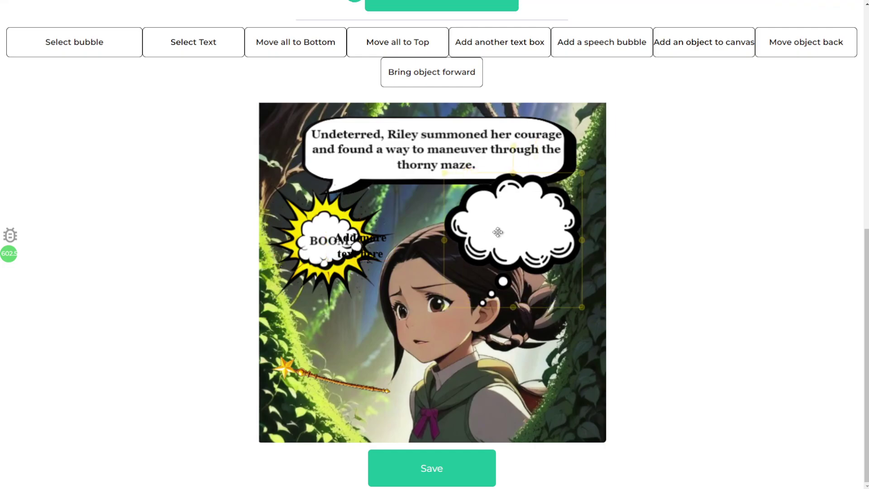
{"action": "left_click_drag", "start_coordinate": [468, 283], "coordinate": [485, 265]}
- Move a placeholder text into the thought bubble and replace its wording with "Why??"
{"action": "left_click_drag", "start_coordinate": [373, 247], "coordinate": [545, 214]}
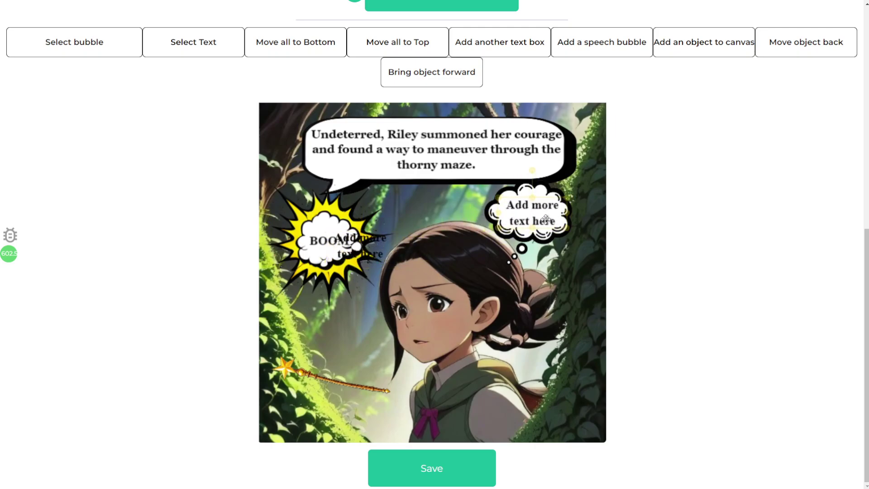
{"action": "triple_click", "coordinate": [531, 206]}
{"action": "key", "text": "BackSpace"}
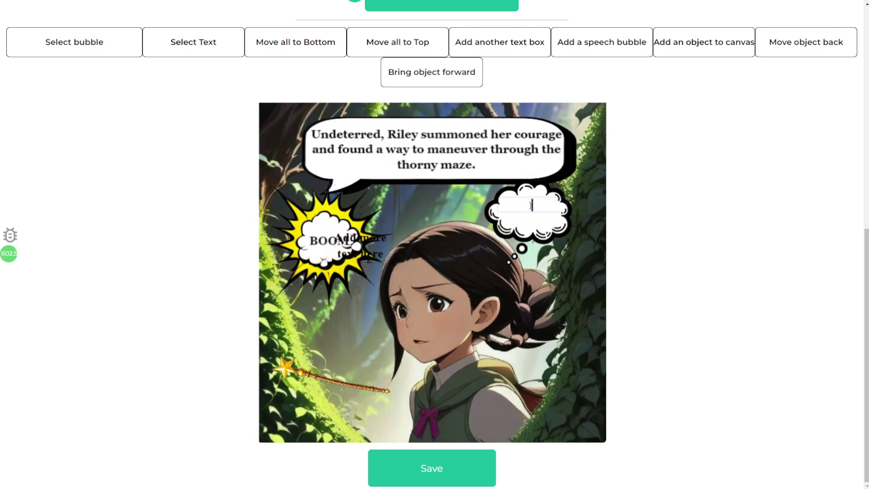
{"action": "type", "text": "Why??"}
{"action": "left_click_drag", "start_coordinate": [545, 166], "coordinate": [544, 167]}
{"action": "left_click_drag", "start_coordinate": [533, 205], "coordinate": [533, 219]}
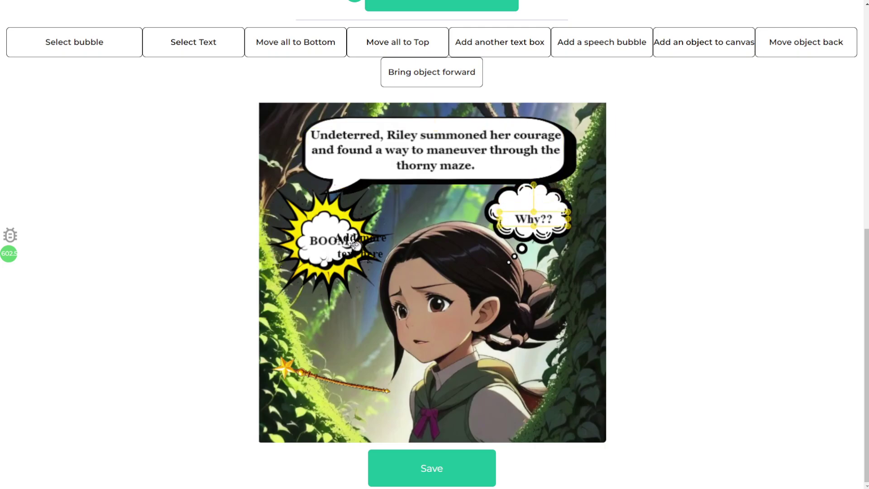
- Delete the leftover placeholder text over the BOOM burst, and enlarge and centre the "Why??" text in the thought bubble
{"action": "left_click_drag", "start_coordinate": [353, 244], "coordinate": [367, 254]}
{"action": "key", "text": "Delete"}
{"action": "left_click_drag", "start_coordinate": [533, 218], "coordinate": [533, 213]}
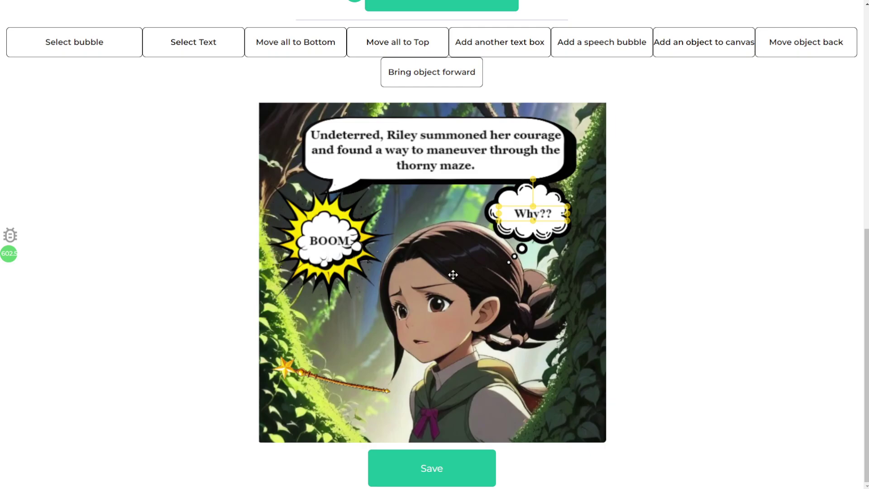
{"action": "left_click_drag", "start_coordinate": [497, 207], "coordinate": [488, 199]}
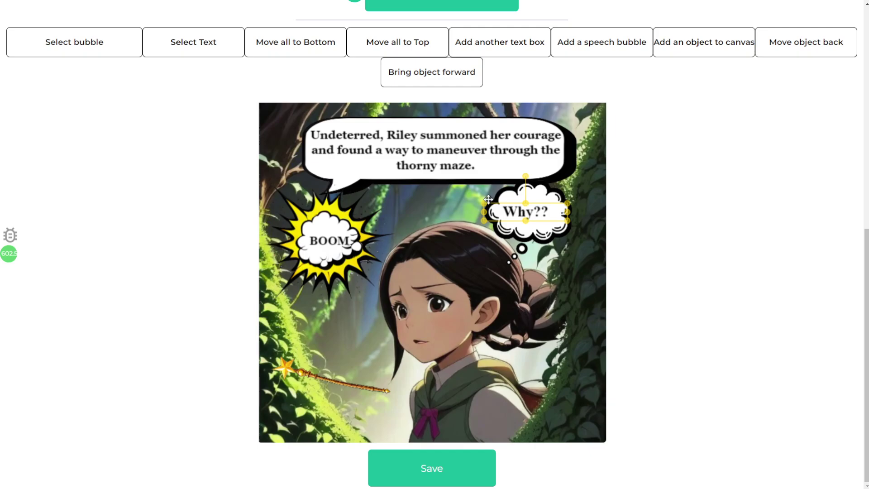
{"action": "left_click", "coordinate": [440, 201]}
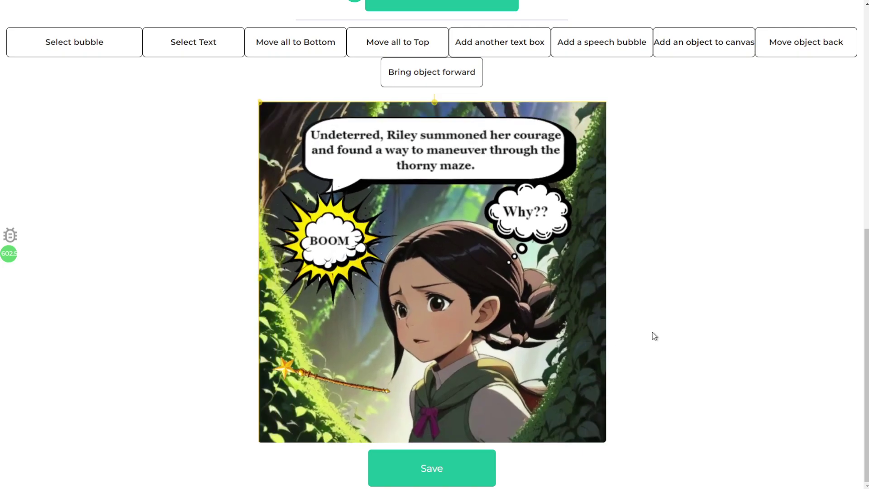
- Generate a new AI object from the prompt "Box of band aids"
{"action": "scroll", "coordinate": [654, 336], "scroll_direction": "up", "scroll_amount": 4}
{"action": "scroll", "coordinate": [655, 346], "scroll_direction": "down", "scroll_amount": 4}
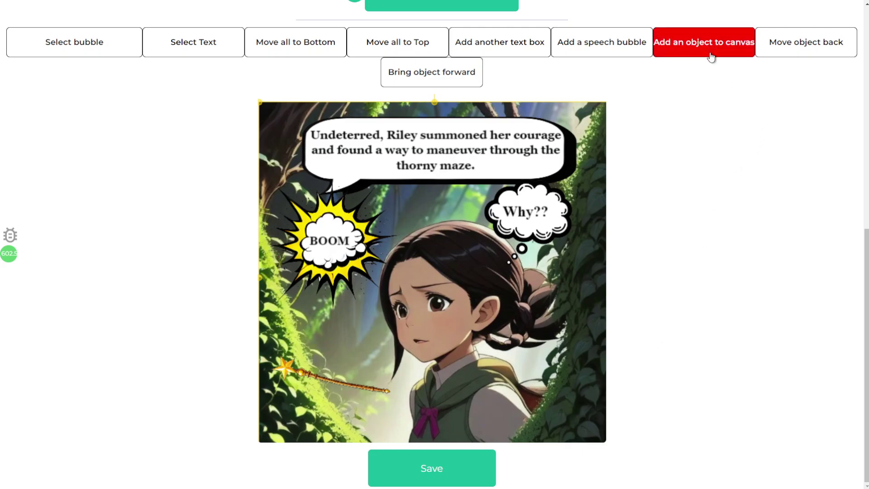
{"action": "left_click", "coordinate": [686, 59]}
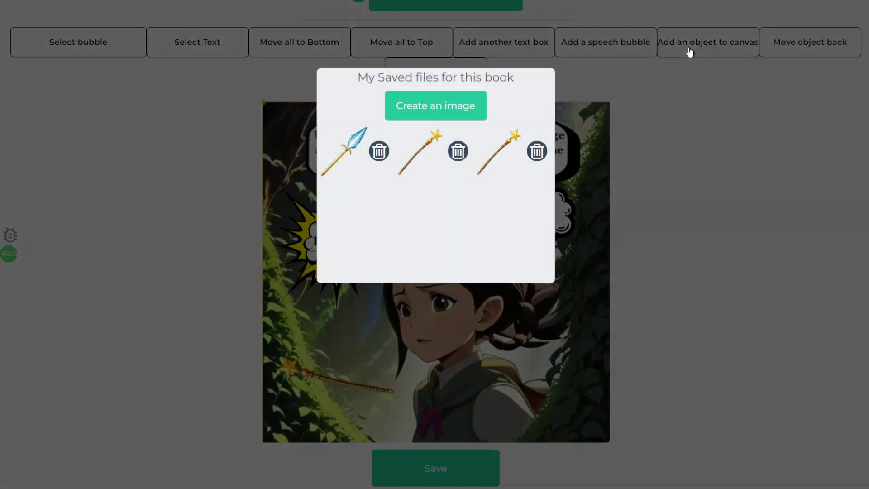
{"action": "left_click", "coordinate": [408, 107]}
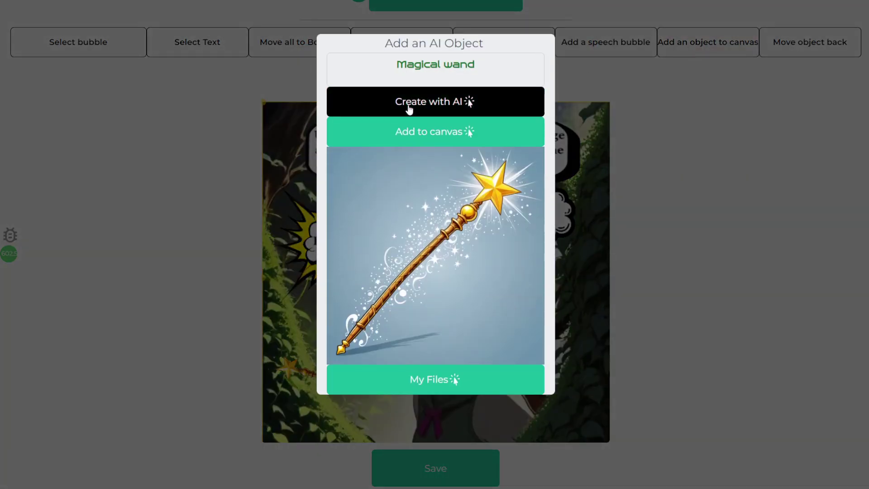
{"action": "triple_click", "coordinate": [428, 65]}
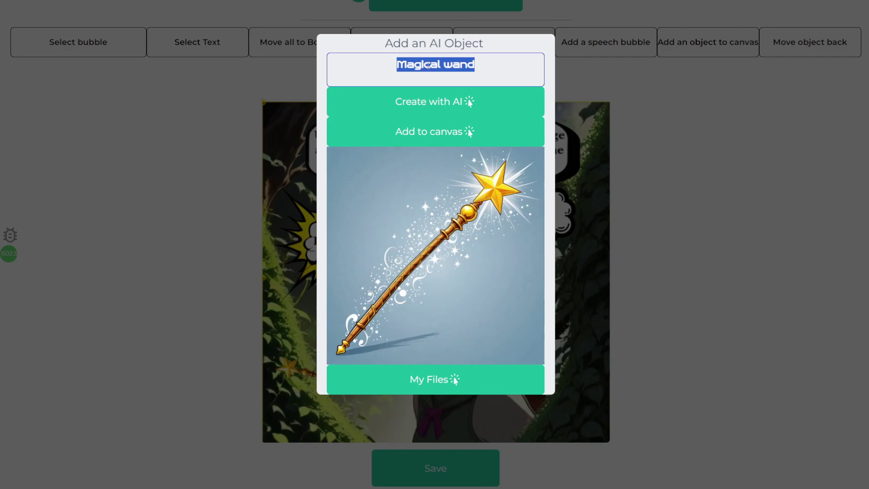
{"action": "type", "text": "Box of band"}
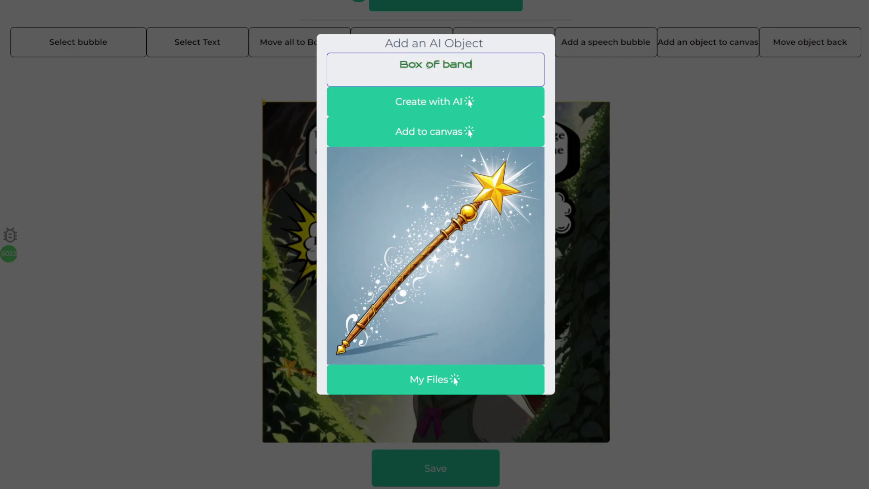
{"action": "type", "text": " aids"}
{"action": "left_click", "coordinate": [451, 97]}
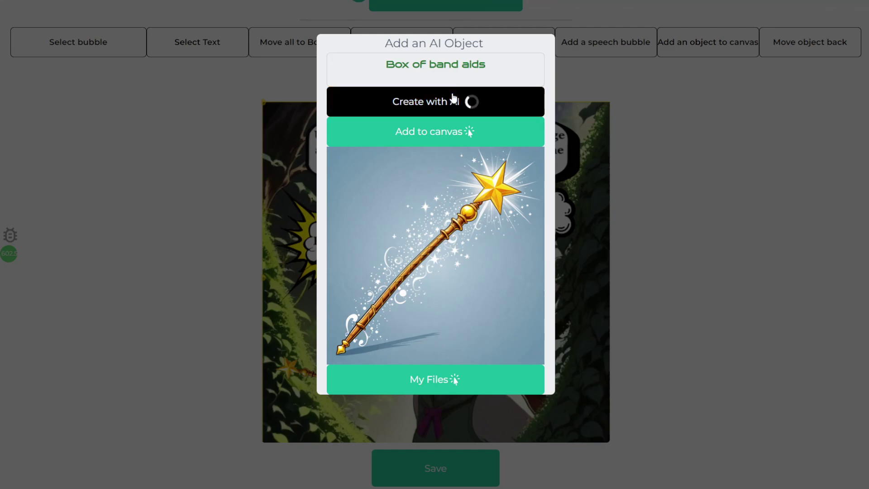
- Add the generated band aids box to the canvas and place it over the star wand in the picture's lower left
{"action": "left_click", "coordinate": [423, 55]}
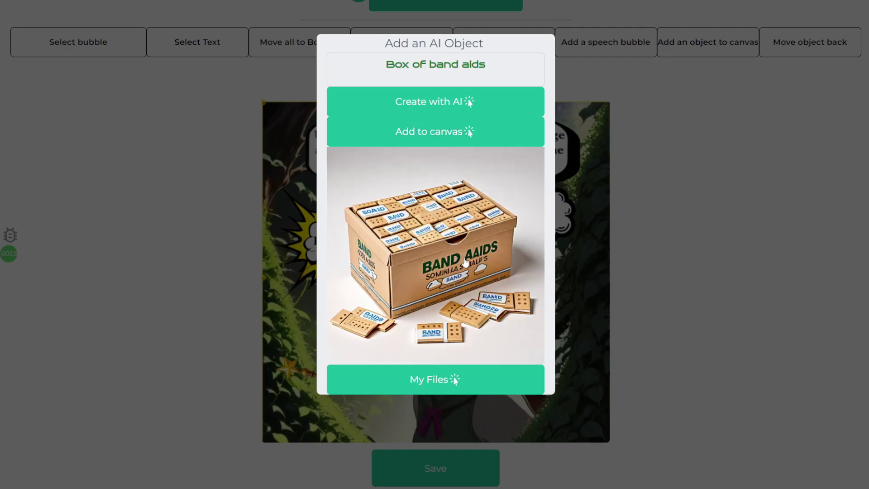
{"action": "left_click", "coordinate": [456, 132]}
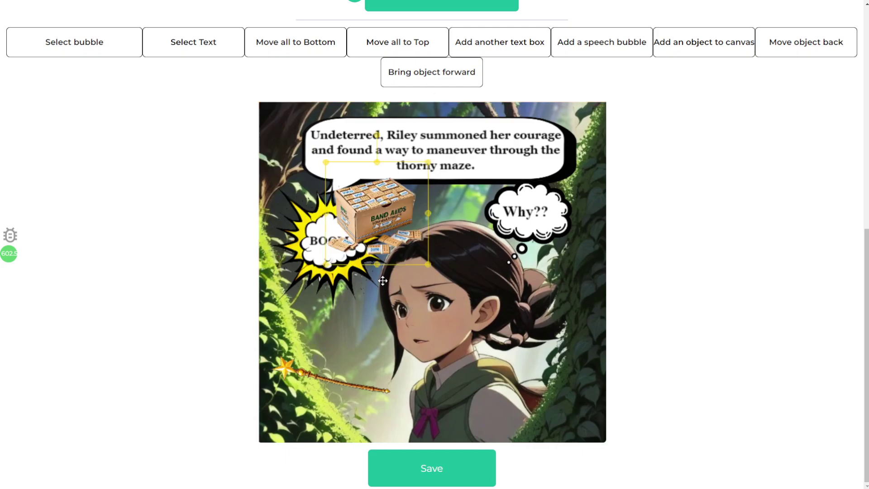
{"action": "left_click_drag", "start_coordinate": [389, 216], "coordinate": [340, 381]}
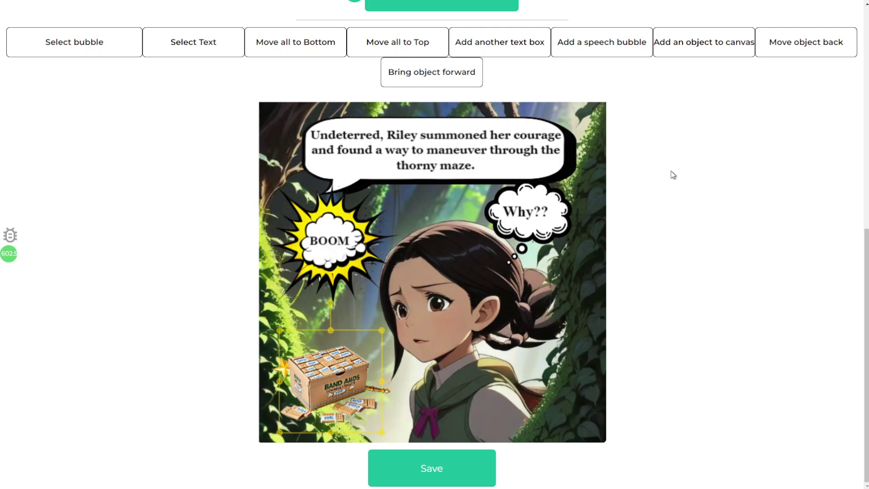
- Open the book's saved object files
{"action": "left_click", "coordinate": [703, 51]}
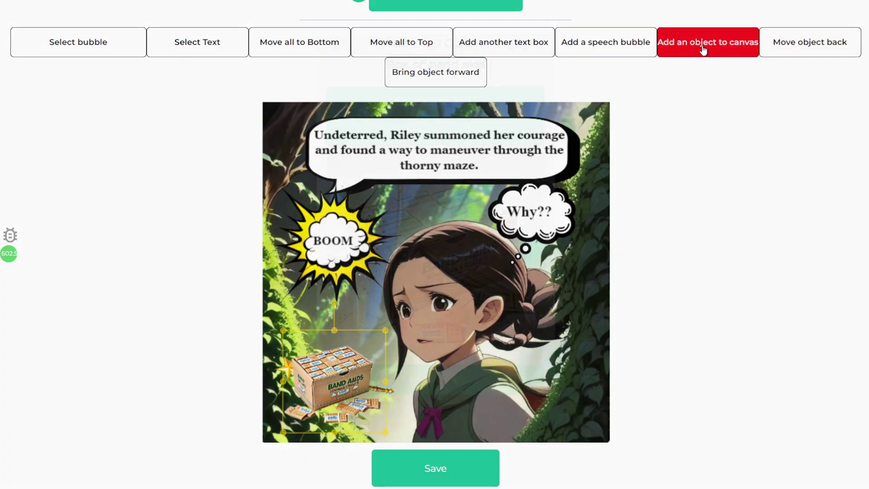
{"action": "left_click", "coordinate": [413, 378]}
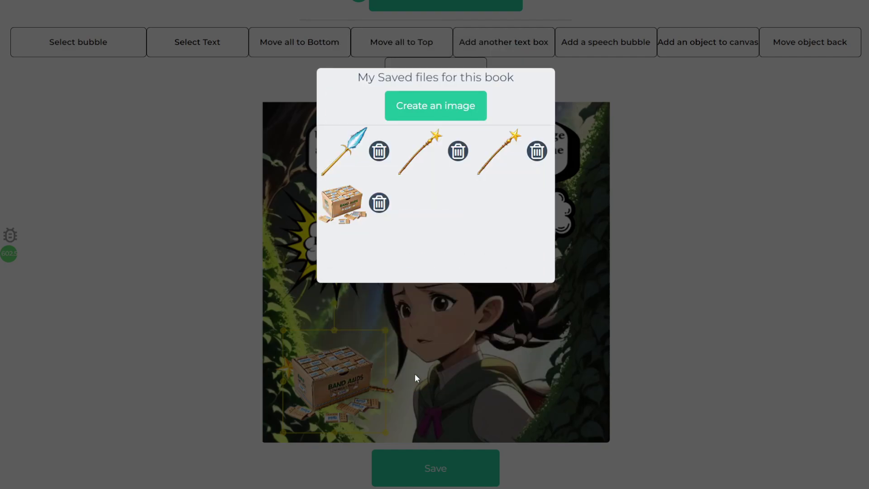